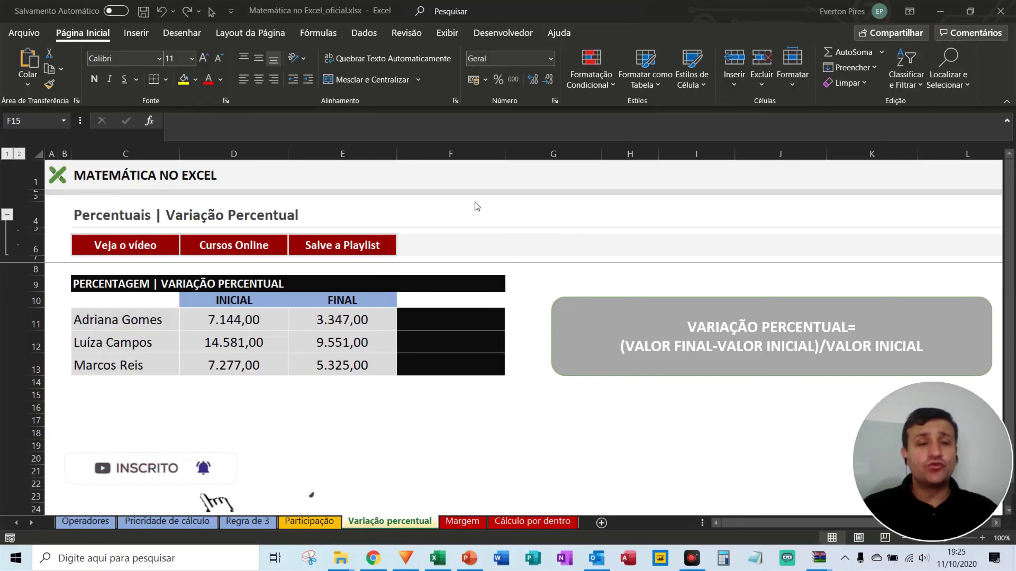
# Toggle the presentation spotlight on the table and sheet, then enable annotation mode
pyautogui.press('F5')
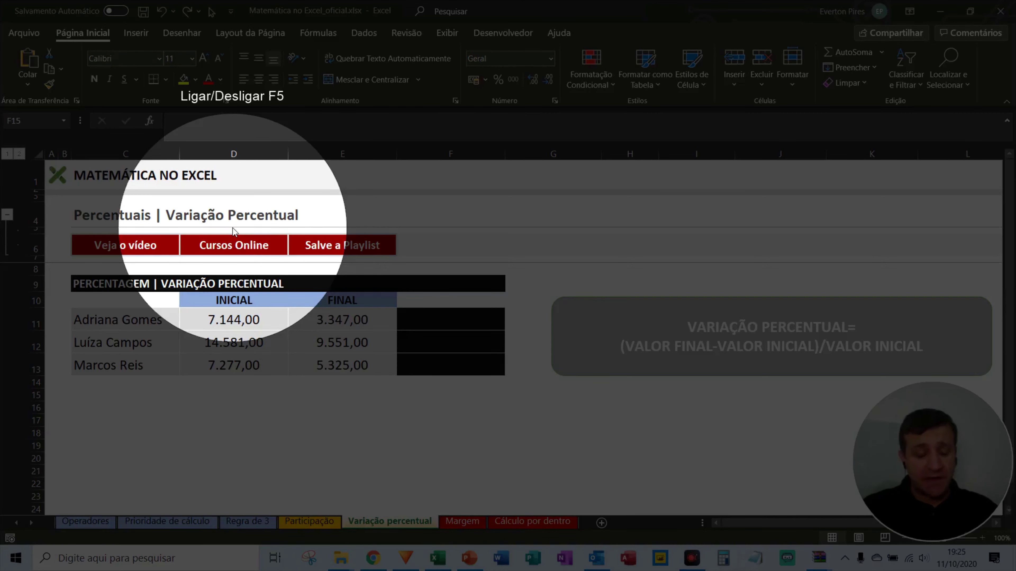
pyautogui.press('F5')
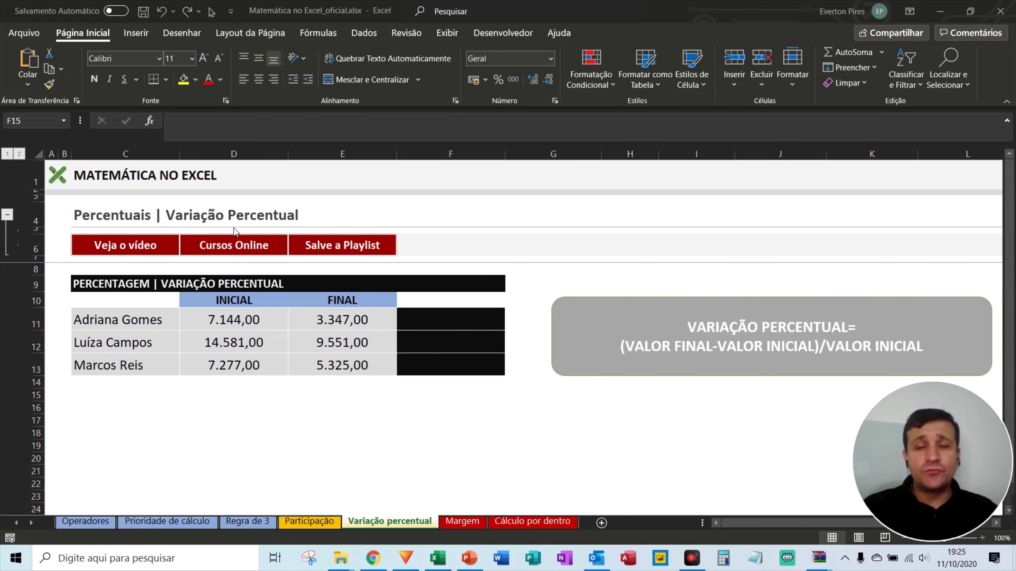
pyautogui.press('F5')
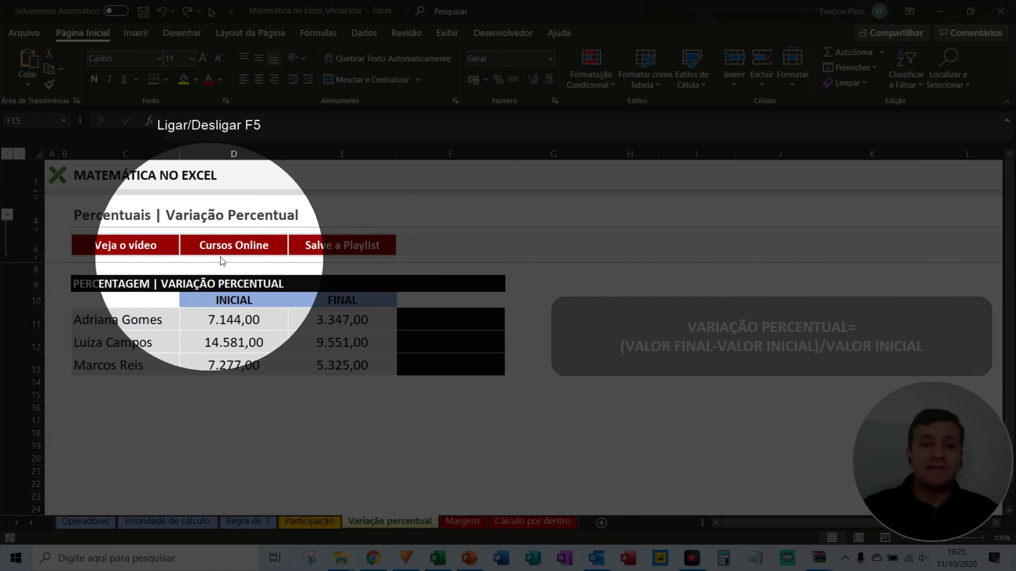
pyautogui.press('F5')
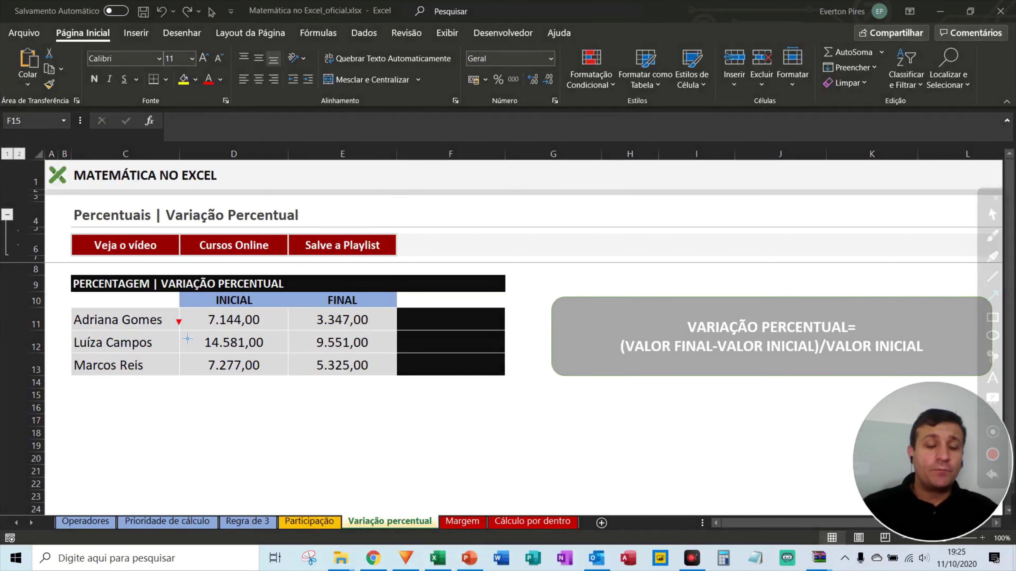
# Draw arrows at the Operadores, Prioridade de cálculo, Regra de 3, Participação and Variação percentual sheets
pyautogui.moveTo(178, 322); pyautogui.dragTo(106, 492)
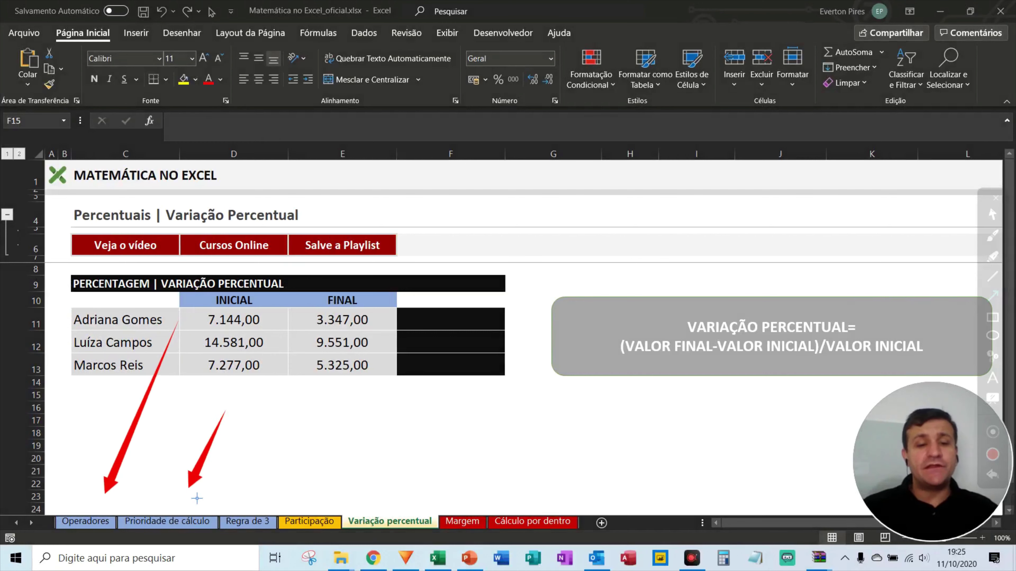
pyautogui.moveTo(225, 412); pyautogui.dragTo(192, 493)
pyautogui.moveTo(239, 440); pyautogui.dragTo(257, 489)
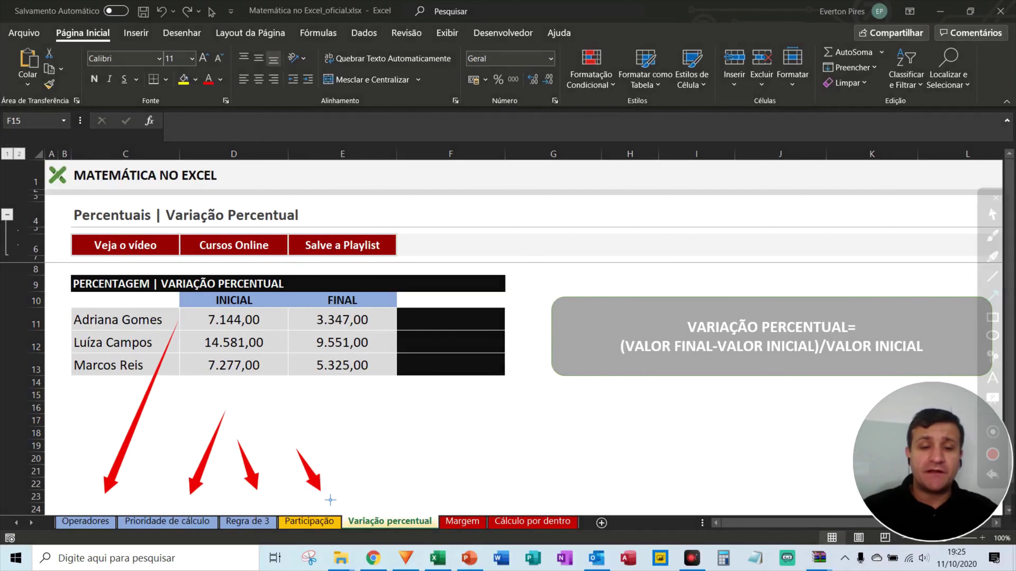
pyautogui.moveTo(296, 450); pyautogui.dragTo(324, 495)
pyautogui.moveTo(387, 454); pyautogui.dragTo(414, 508)
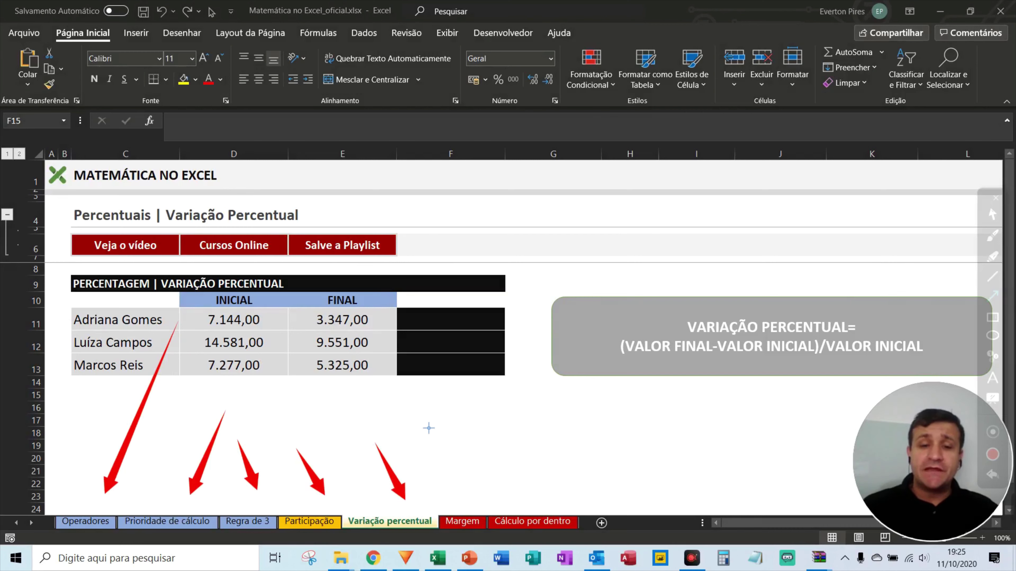
pyautogui.moveTo(422, 420); pyautogui.dragTo(471, 489)
pyautogui.moveTo(487, 401)
pyautogui.mouseDown()
pyautogui.moveTo(503, 409)
pyautogui.moveTo(537, 504)
pyautogui.mouseUp()
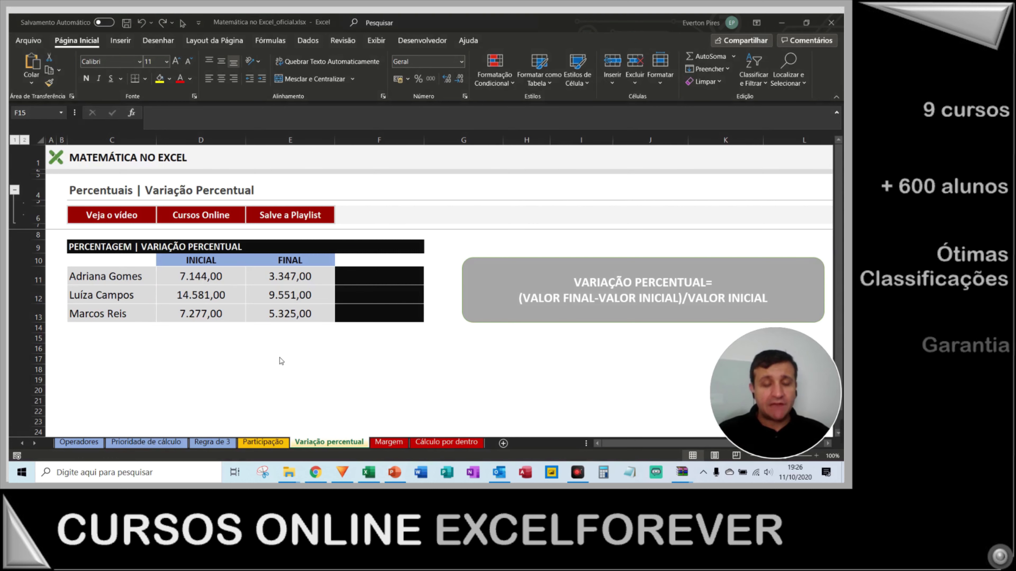
# Draw arrows at the INICIAL and FINAL columns, then clear the annotations
pyautogui.hotkey('ctrl', 'shift', 'a')
pyautogui.moveTo(274, 164); pyautogui.dragTo(206, 267)
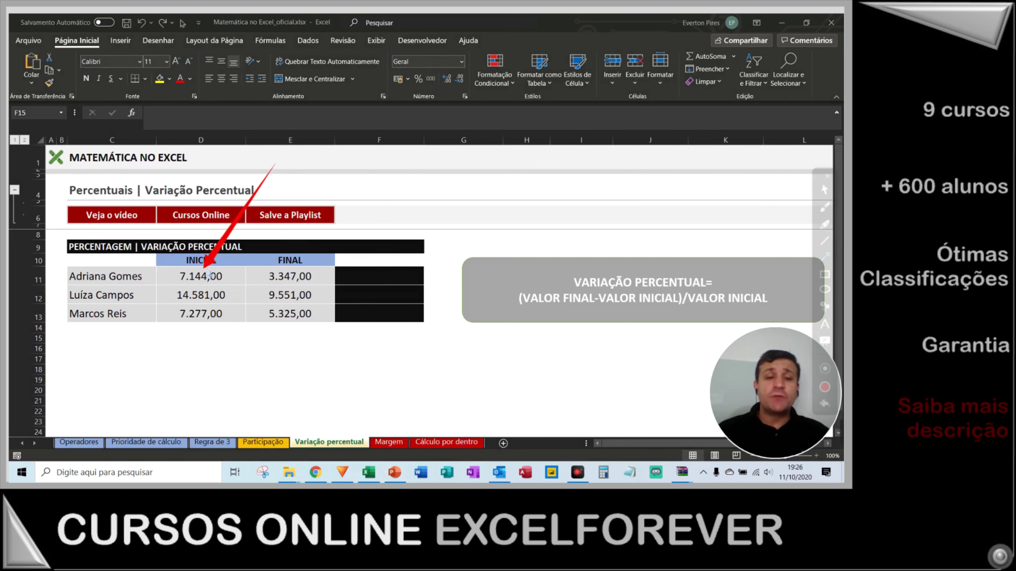
pyautogui.moveTo(285, 181); pyautogui.dragTo(289, 268)
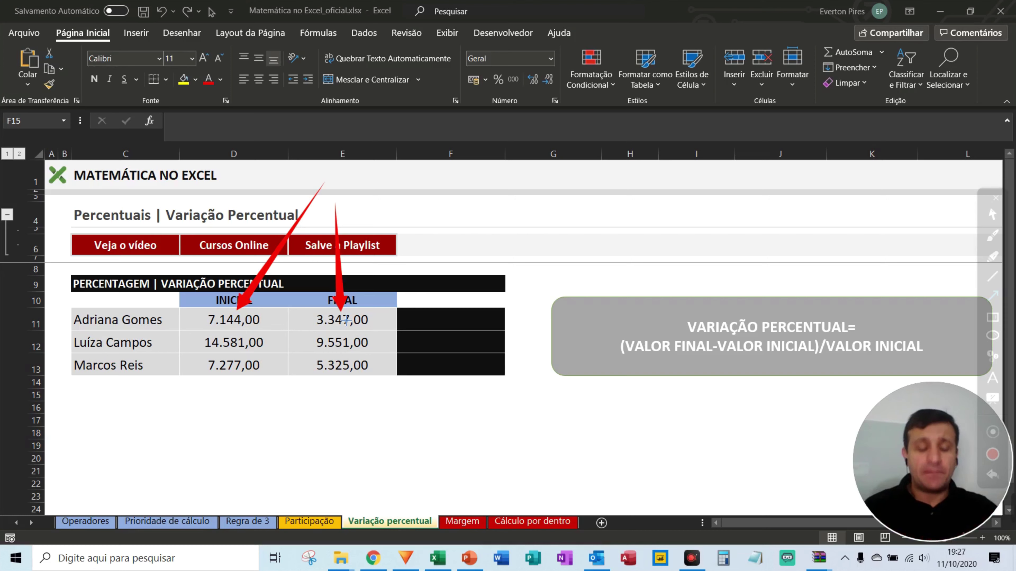
pyautogui.press('Escape')
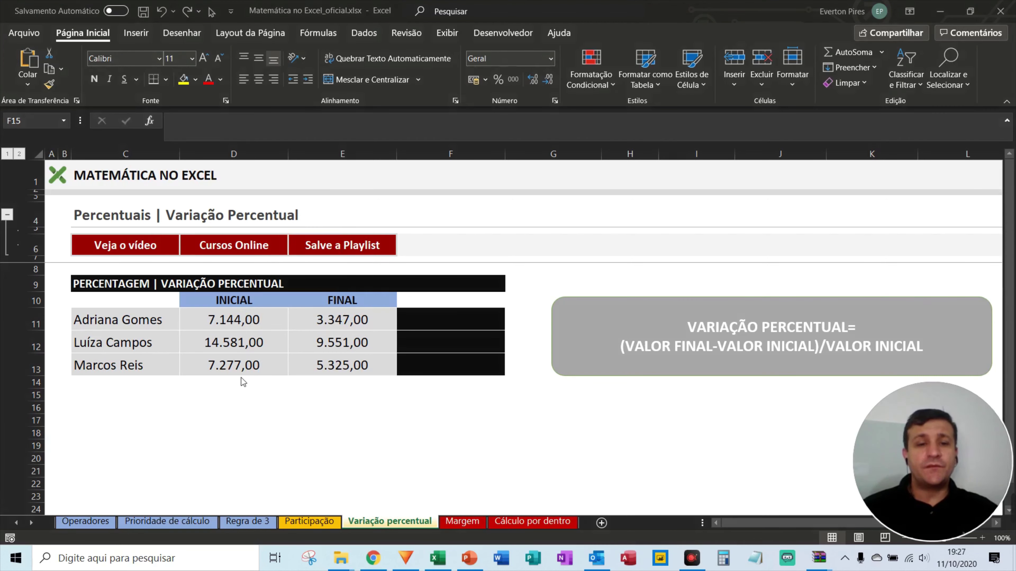
# Spotlight the table, then inspect the ALEATÓRIOENTRE(500;15000) formulas in D11, D12 and E11
pyautogui.press('F5')
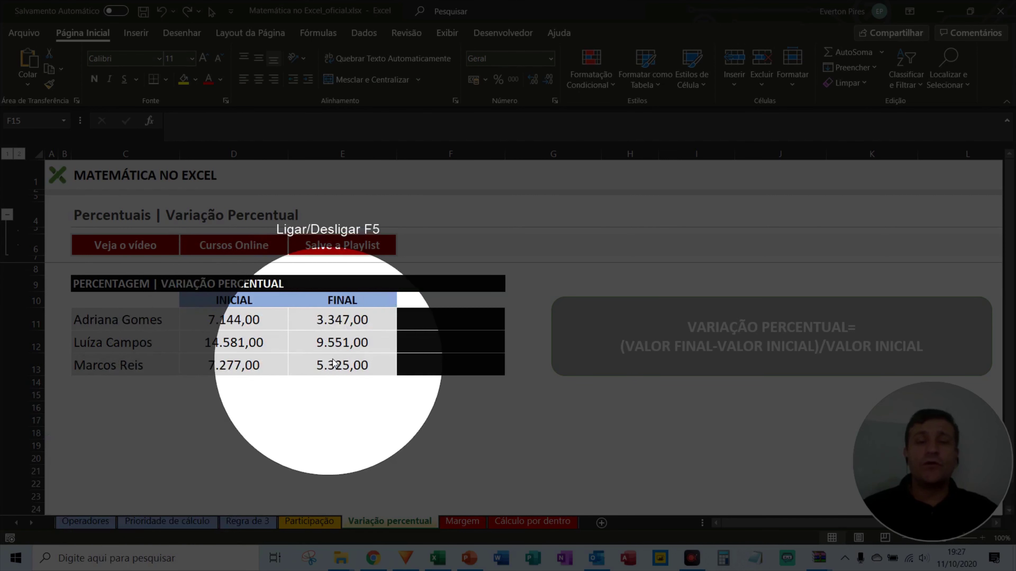
pyautogui.press('F5')
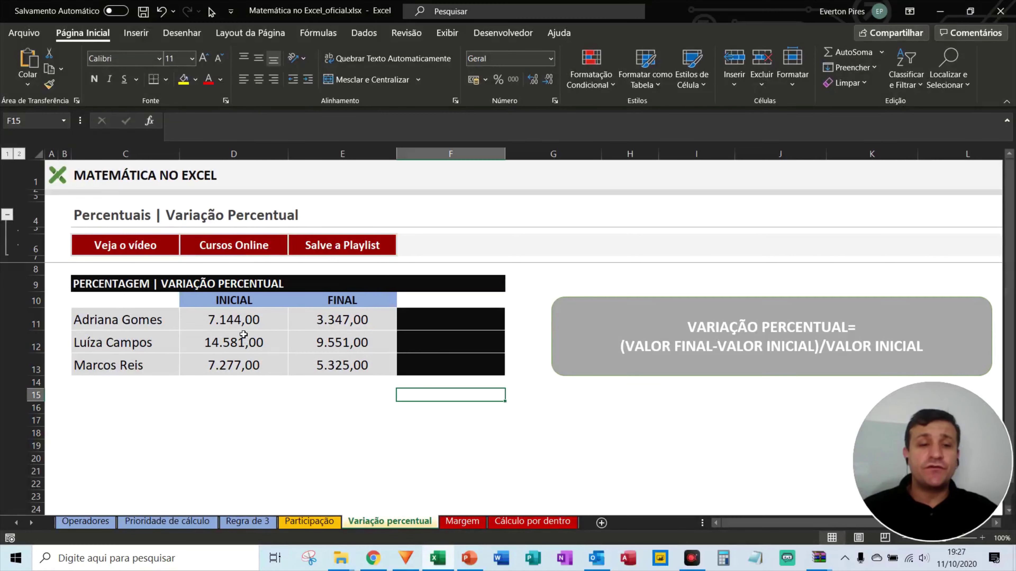
pyautogui.click(243, 321)
pyautogui.click(241, 339)
pyautogui.click(323, 330)
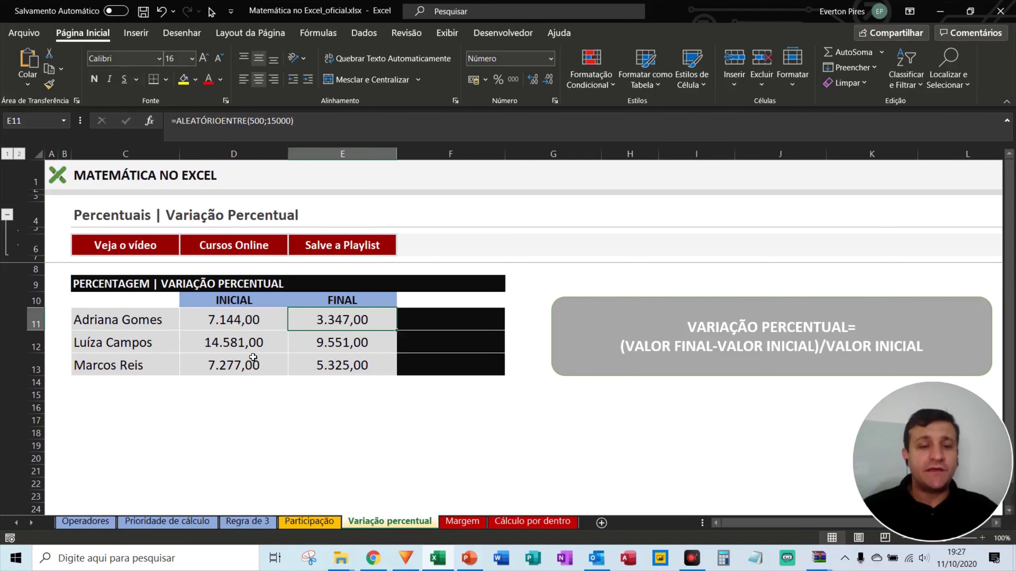
# Recalculate the sheet repeatedly with F9 to generate new random INICIAL and FINAL values
pyautogui.click(250, 349)
pyautogui.press('F9')
pyautogui.press('F9')
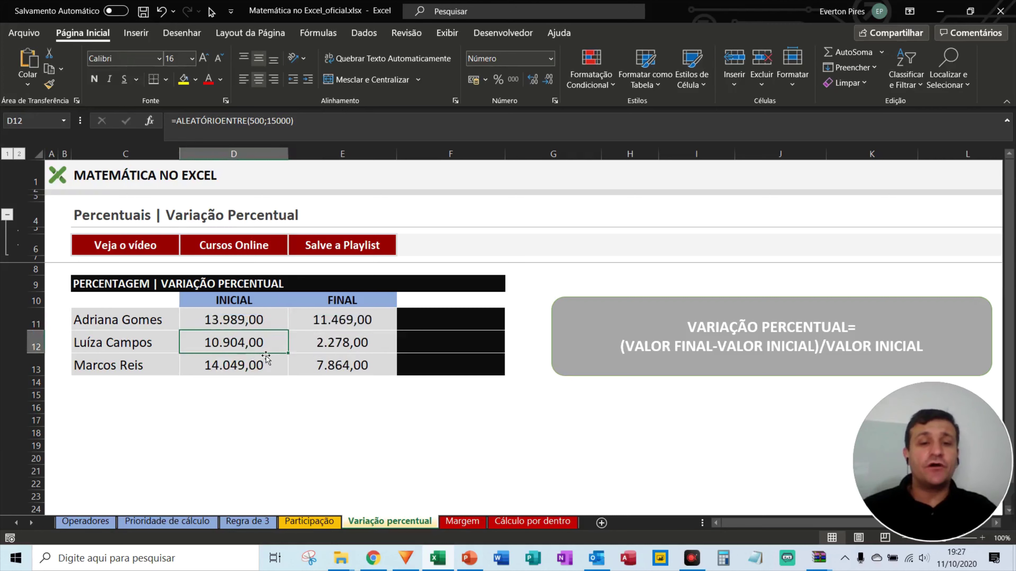
pyautogui.press('F9')
pyautogui.press('F9')
pyautogui.press('F9')
pyautogui.press('F9')
pyautogui.press('F9')
pyautogui.press('F9')
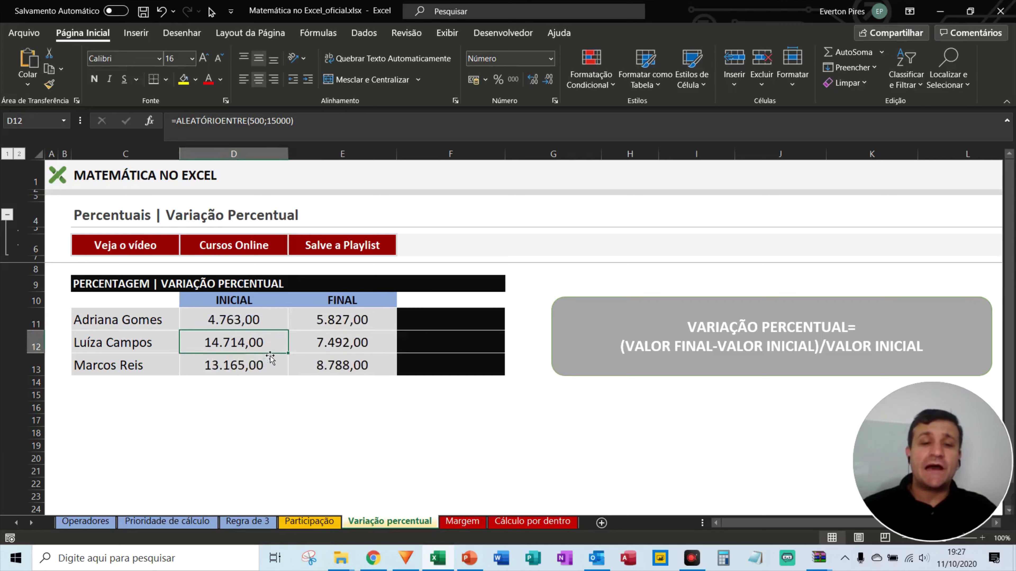
pyautogui.press('F9')
pyautogui.press('F9')
pyautogui.press('F9')
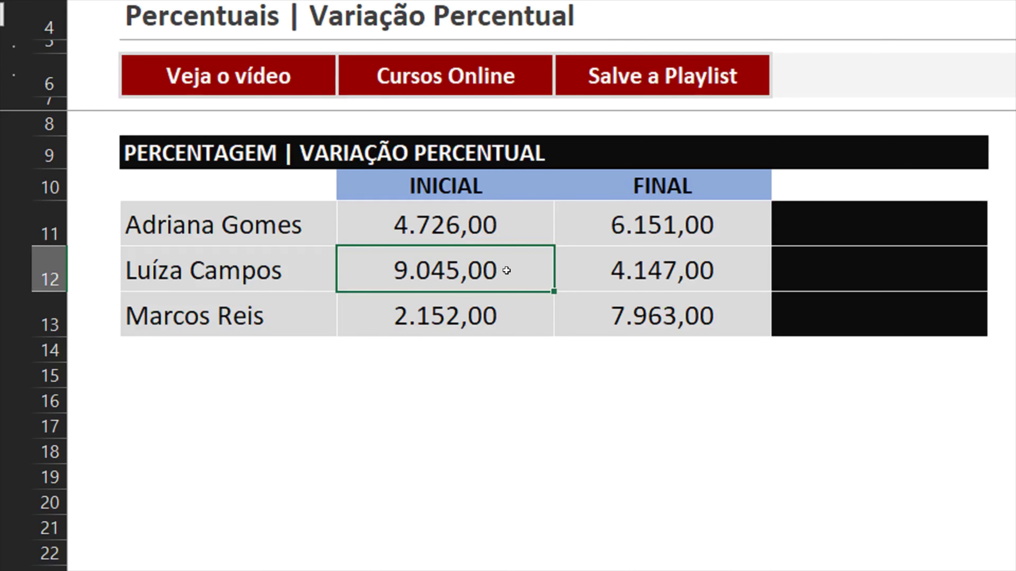
pyautogui.press('F9')
pyautogui.press('F9')
pyautogui.press('F9')
pyautogui.press('F9')
pyautogui.press('F9')
pyautogui.press('F9')
pyautogui.press('F9')
pyautogui.press('F9')
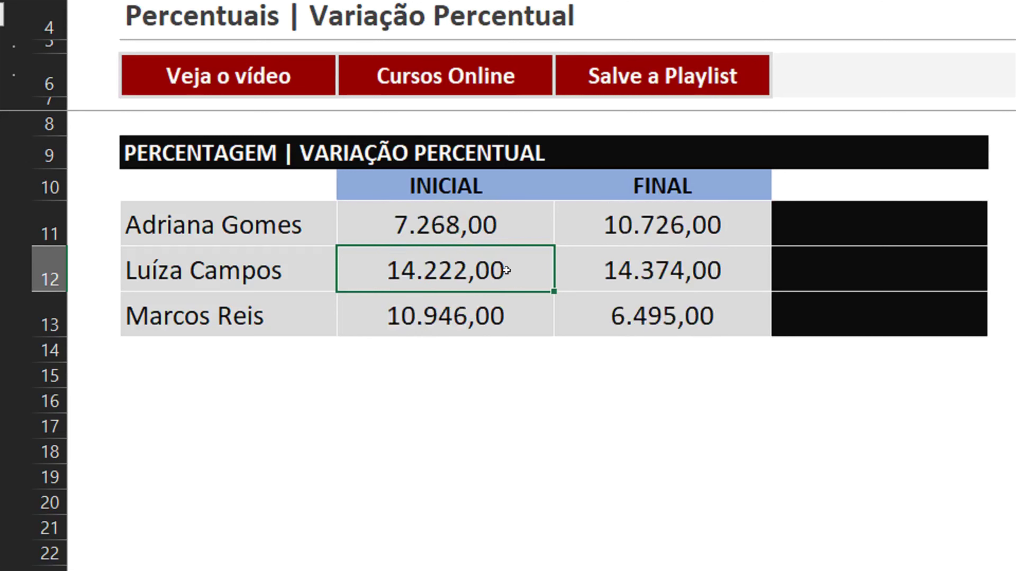
pyautogui.press('F9')
pyautogui.press('F9')
pyautogui.press('F9')
pyautogui.press('F9')
pyautogui.press('F9')
pyautogui.press('F9')
pyautogui.press('F9')
pyautogui.press('F9')
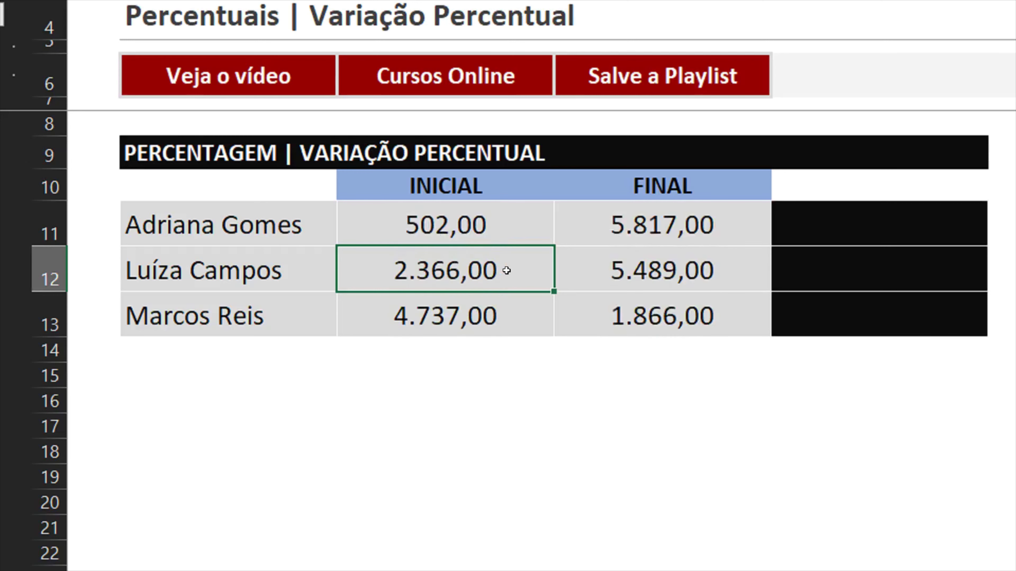
pyautogui.press('F9')
pyautogui.press('F9')
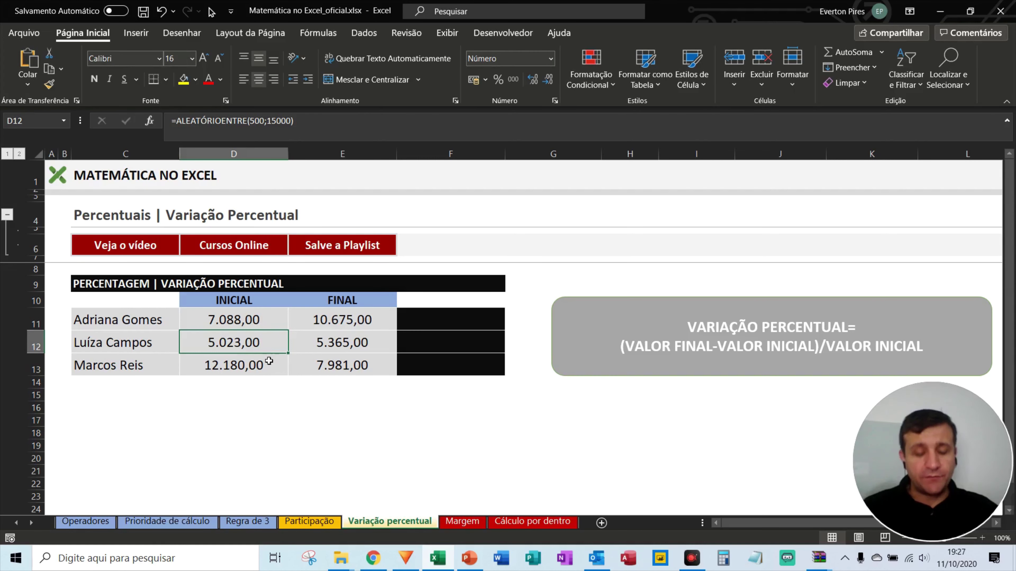
pyautogui.press('F5')
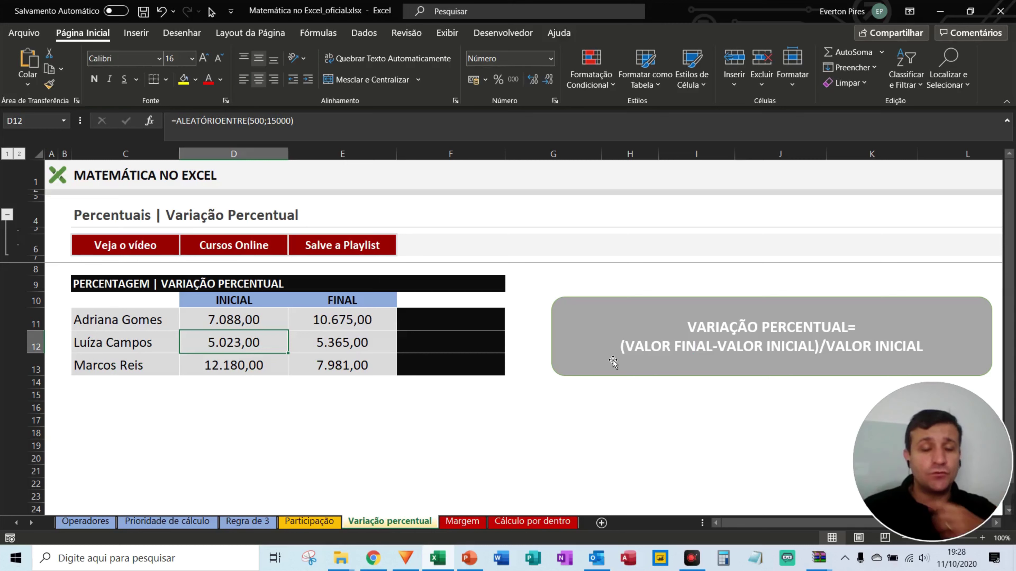
# Enter =(E11-D11)/D11 in F11, giving 74% for 2.563,00 to 4.466,00
pyautogui.click(442, 322)
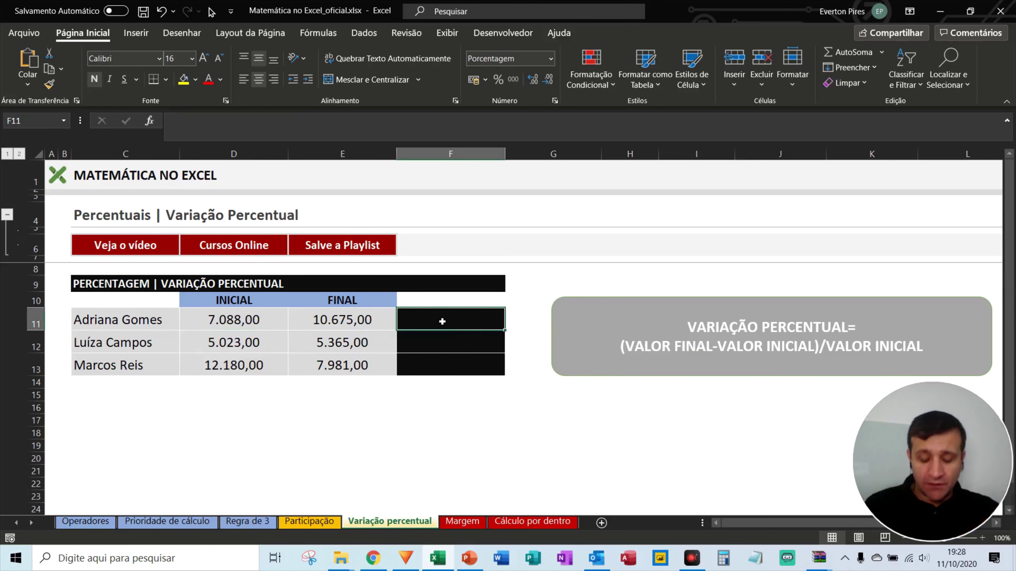
pyautogui.write('=(')
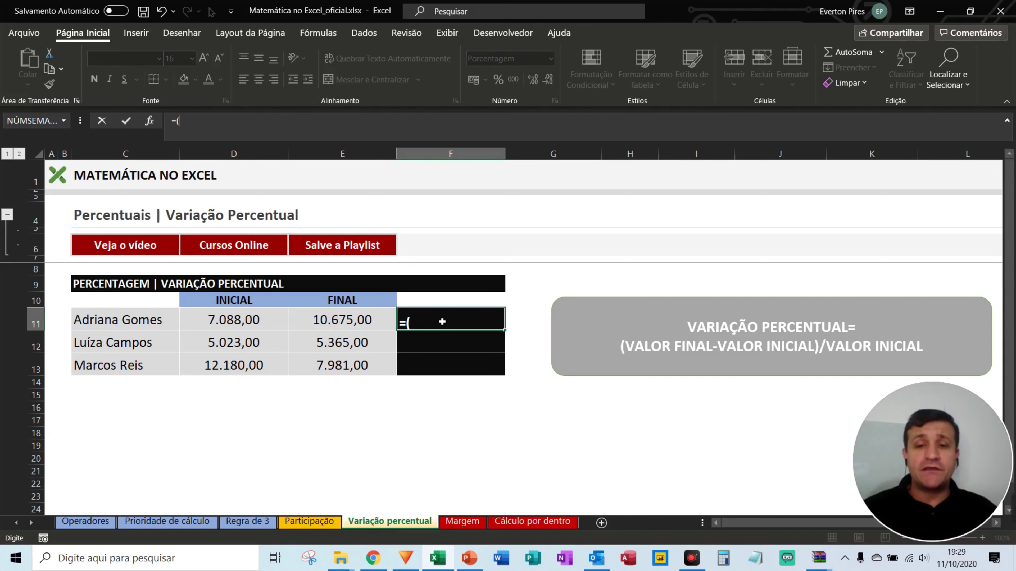
pyautogui.click(333, 321)
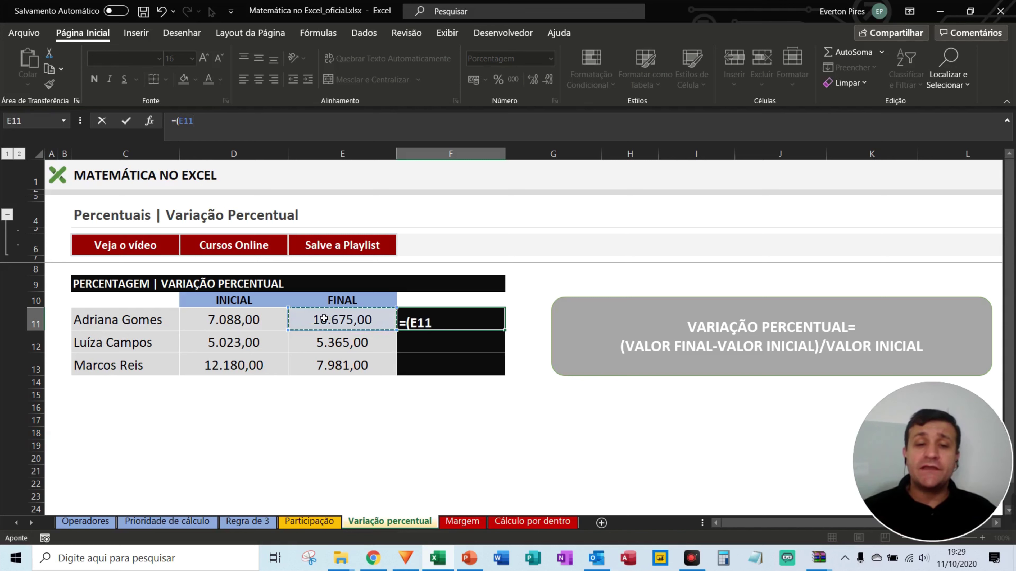
pyautogui.write('-')
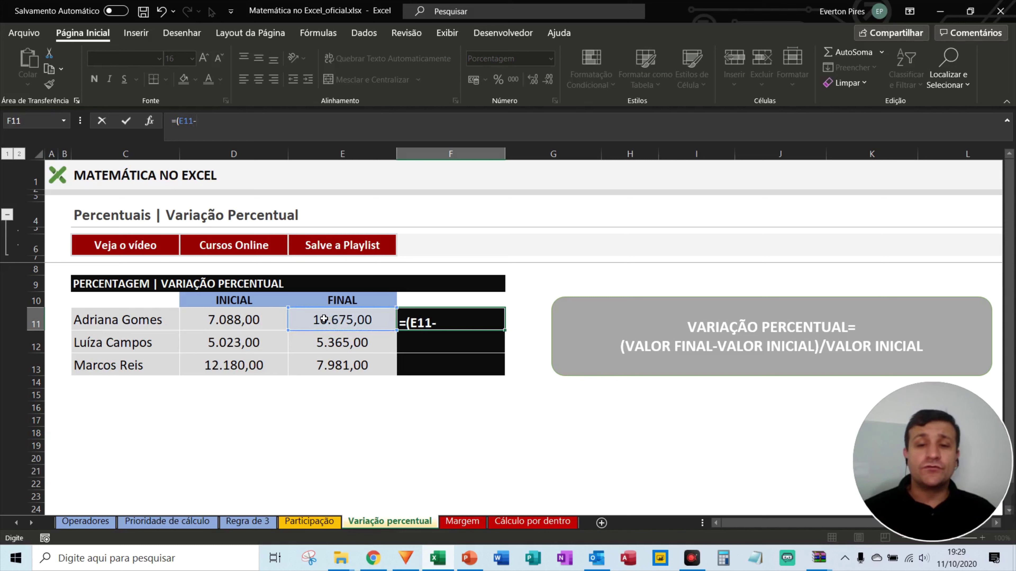
pyautogui.click(237, 320)
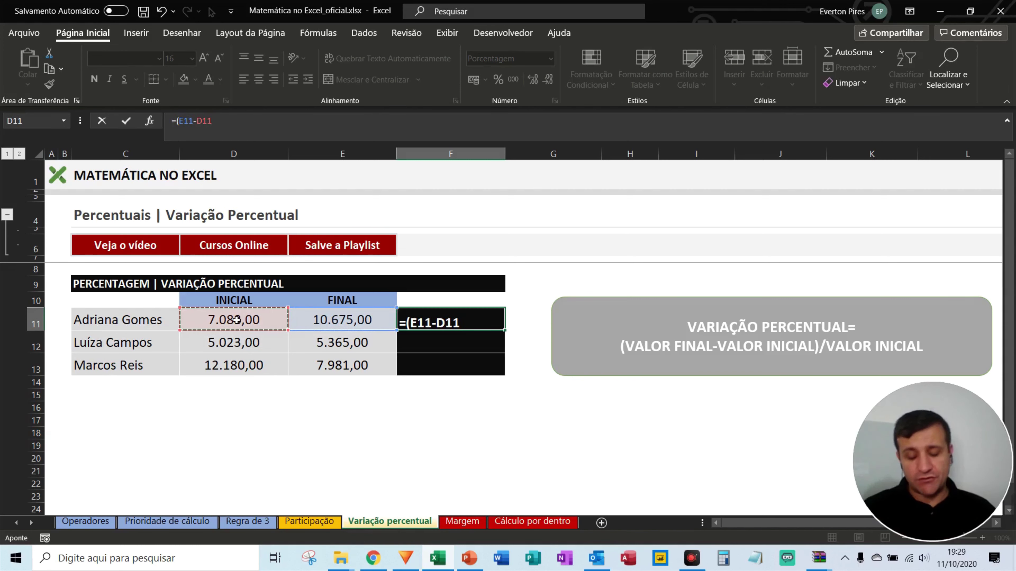
pyautogui.write(')/D11')
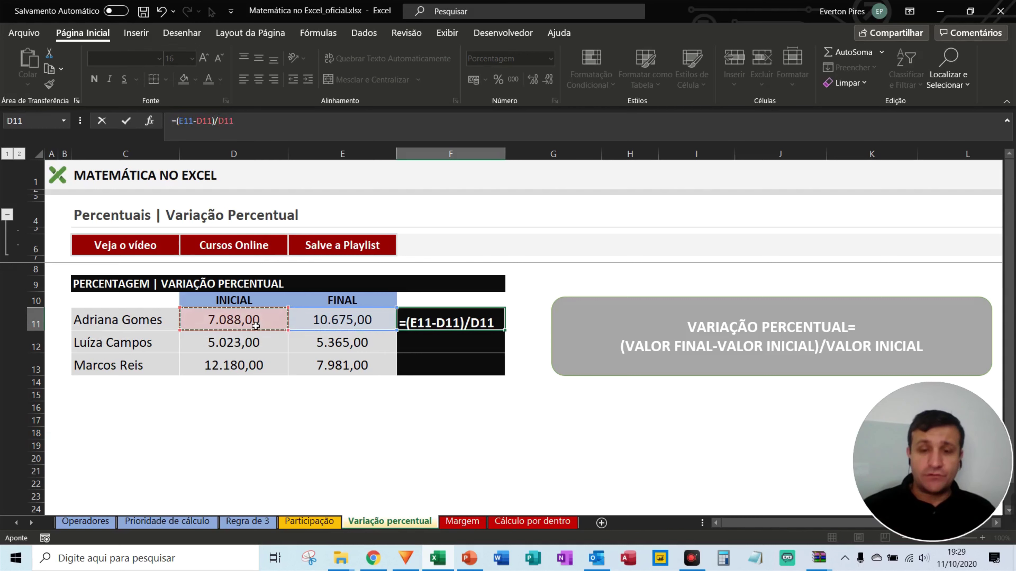
pyautogui.hotkey('ctrl', 'Return')
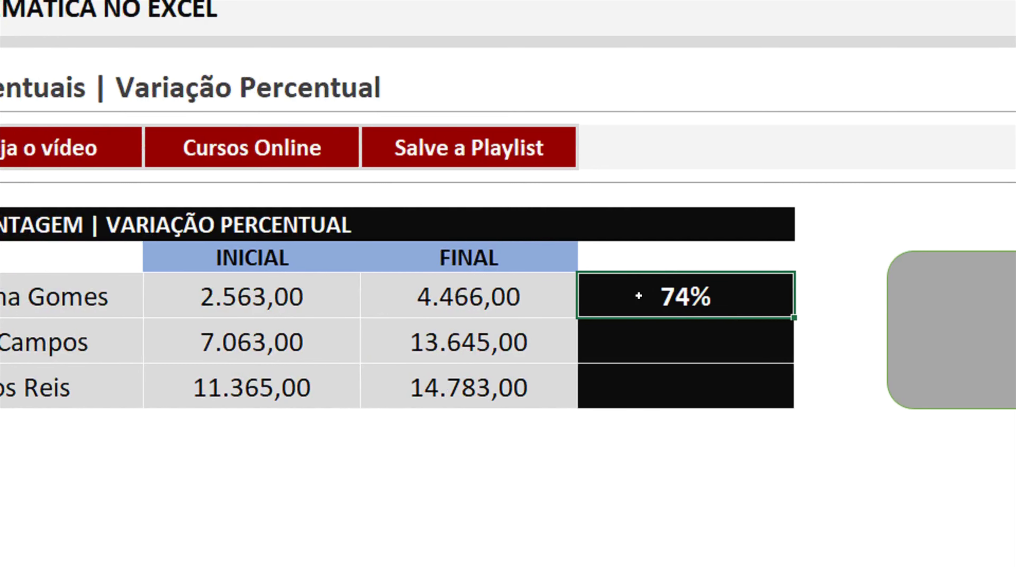
# Enter 100 as INICIAL in D11 and 200 as FINAL in E11 to test 100%
pyautogui.click(253, 298)
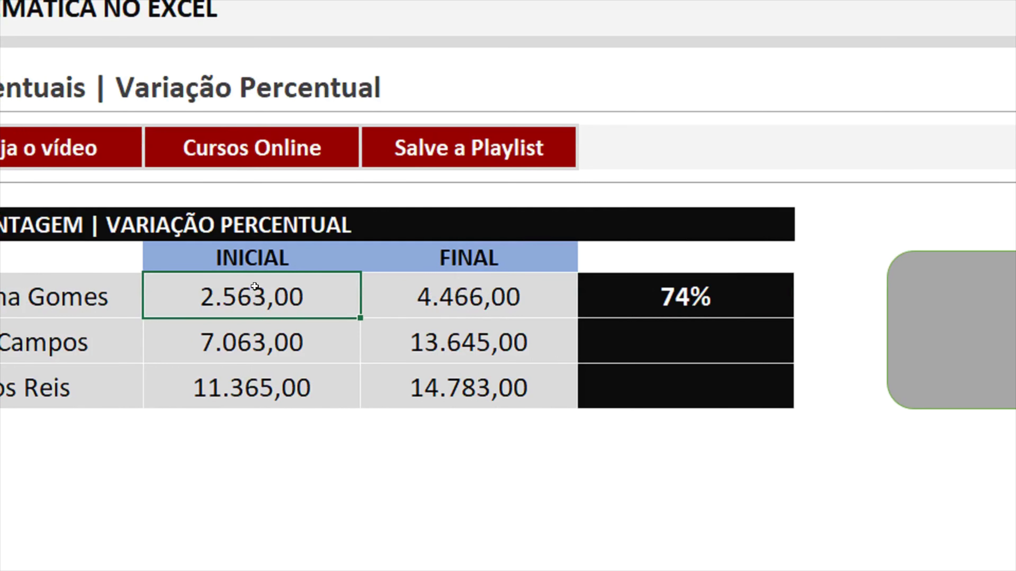
pyautogui.write('100')
pyautogui.press('Return')
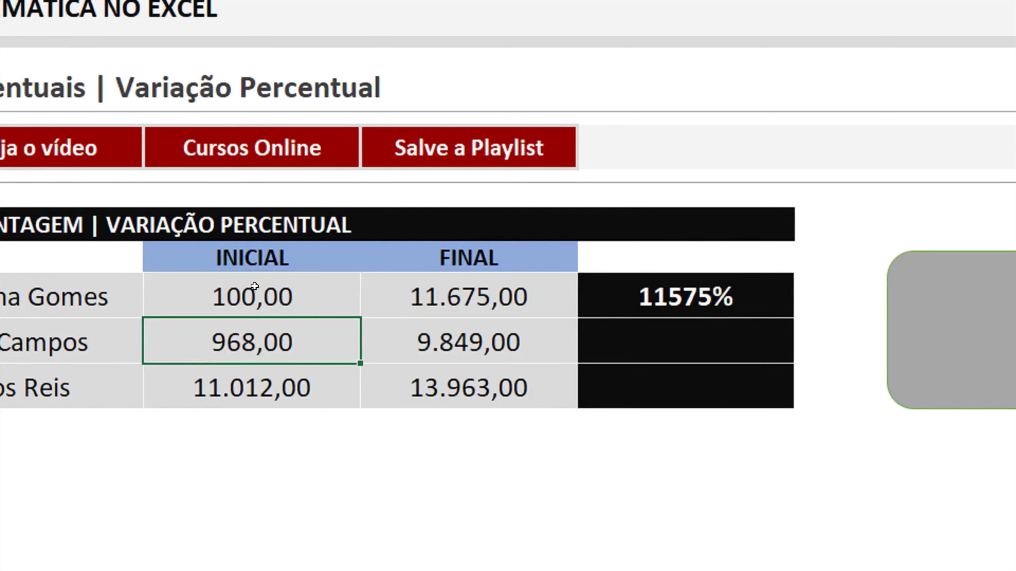
pyautogui.press('Up')
pyautogui.press('Right')
pyautogui.write('200')
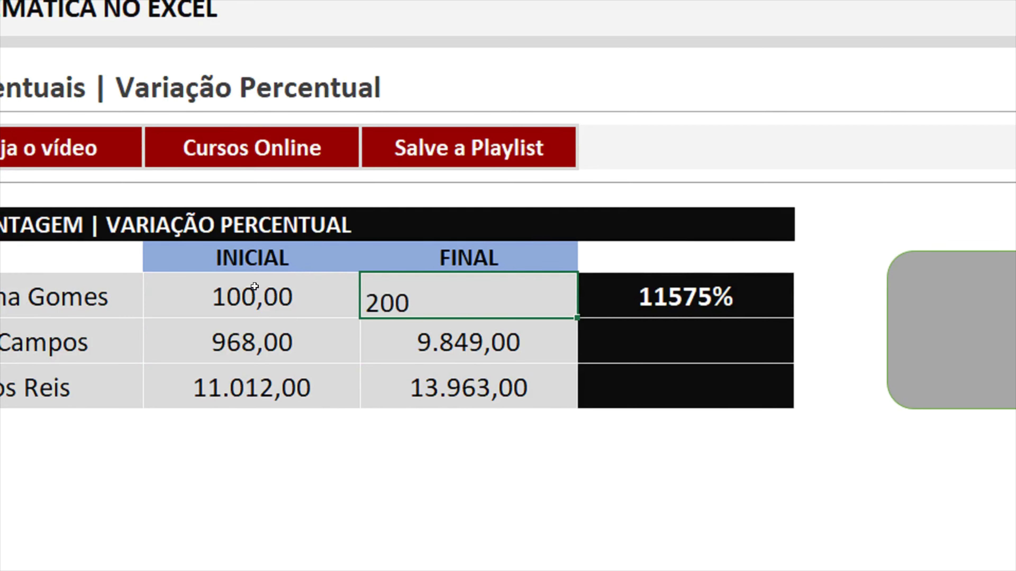
pyautogui.press('Return')
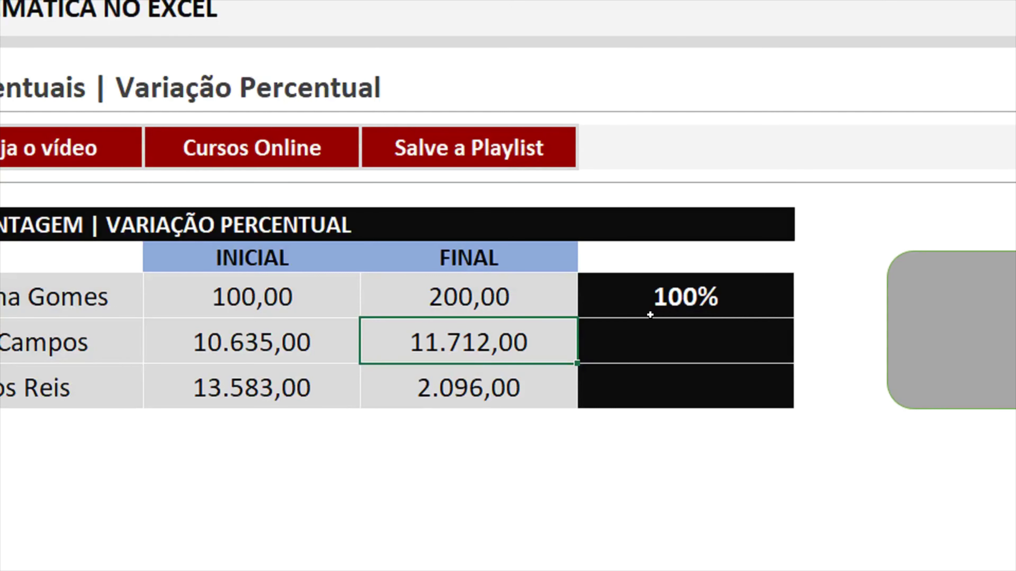
# Copy D12:E12 over D11:E11 to restore the random formulas, F11 now showing -69%
pyautogui.click(271, 352)
pyautogui.moveTo(291, 337); pyautogui.dragTo(414, 340)
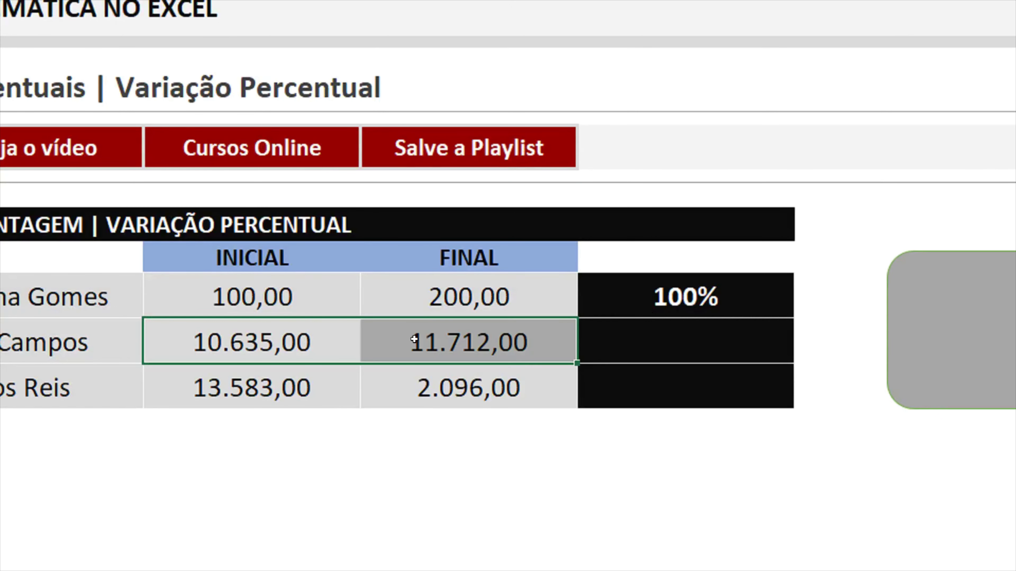
pyautogui.hotkey('ctrl', 'c')
pyautogui.press('Up')
pyautogui.hotkey('shift', 'Right')
pyautogui.hotkey('ctrl', 'v')
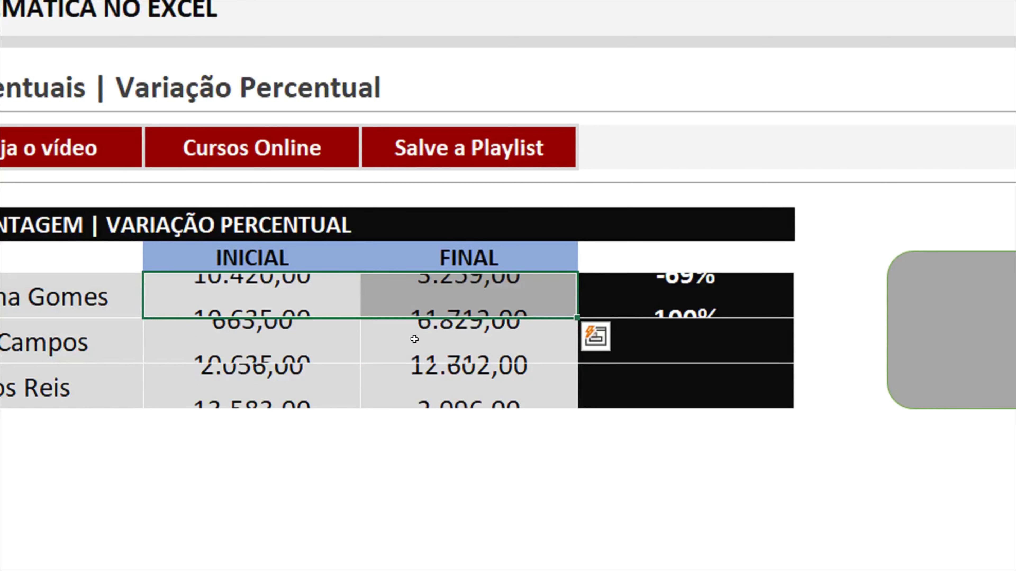
pyautogui.press('Up')
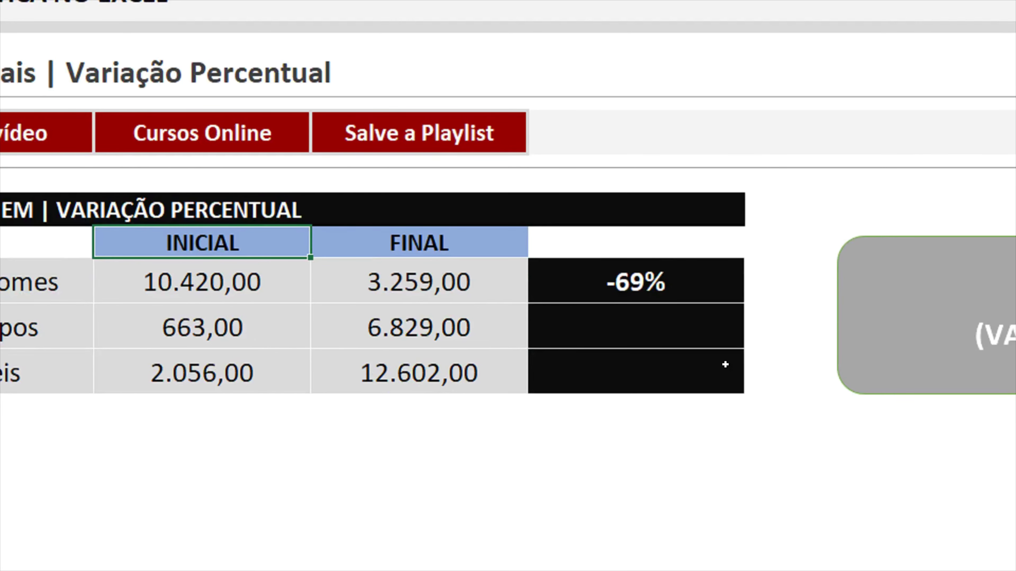
# Copy the percent-change formula from F11 into F12:F13
pyautogui.click(647, 270)
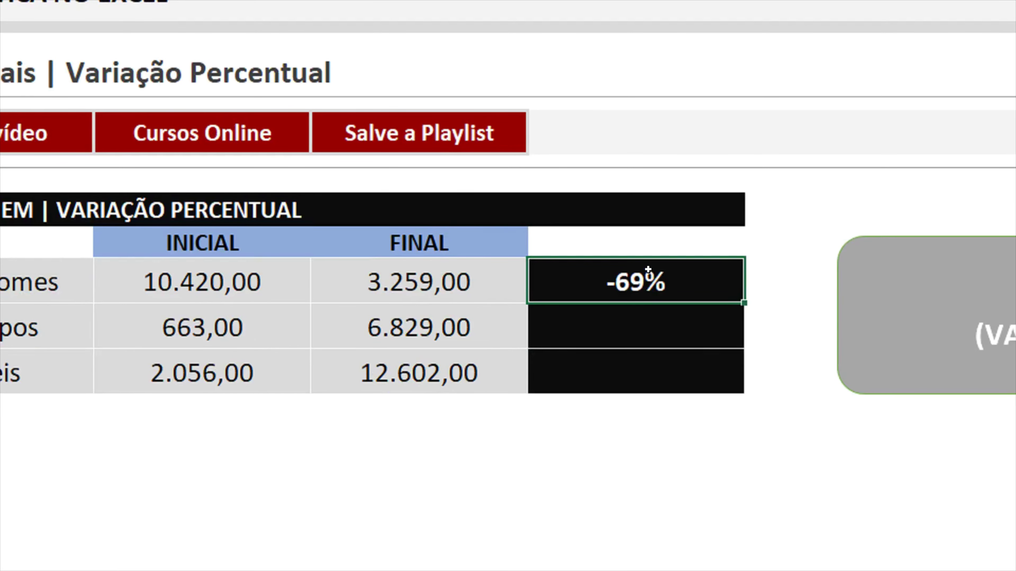
pyautogui.hotkey('ctrl', 'c')
pyautogui.press('Down')
pyautogui.hotkey('shift', 'Down')
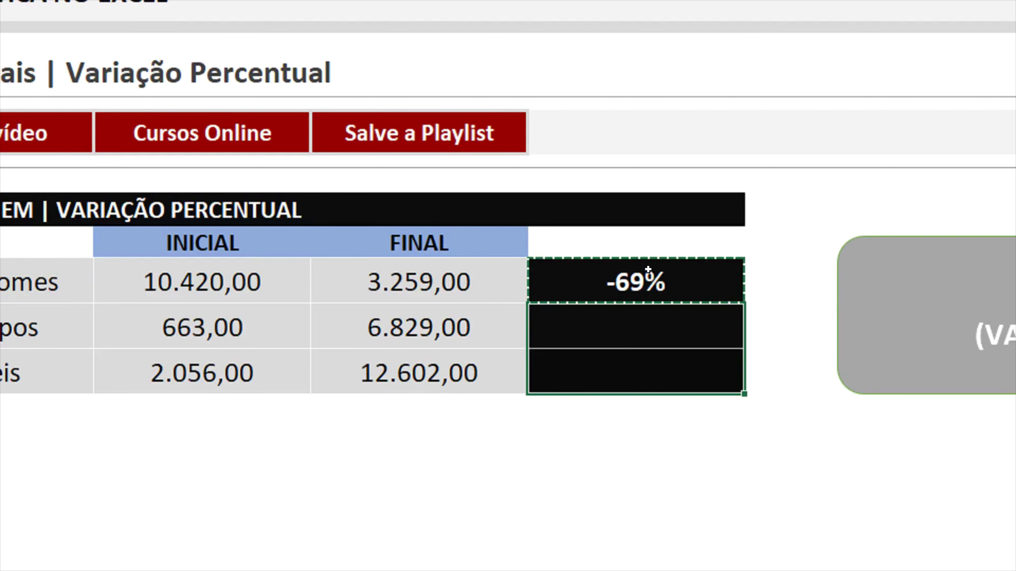
pyautogui.hotkey('ctrl', 'v')
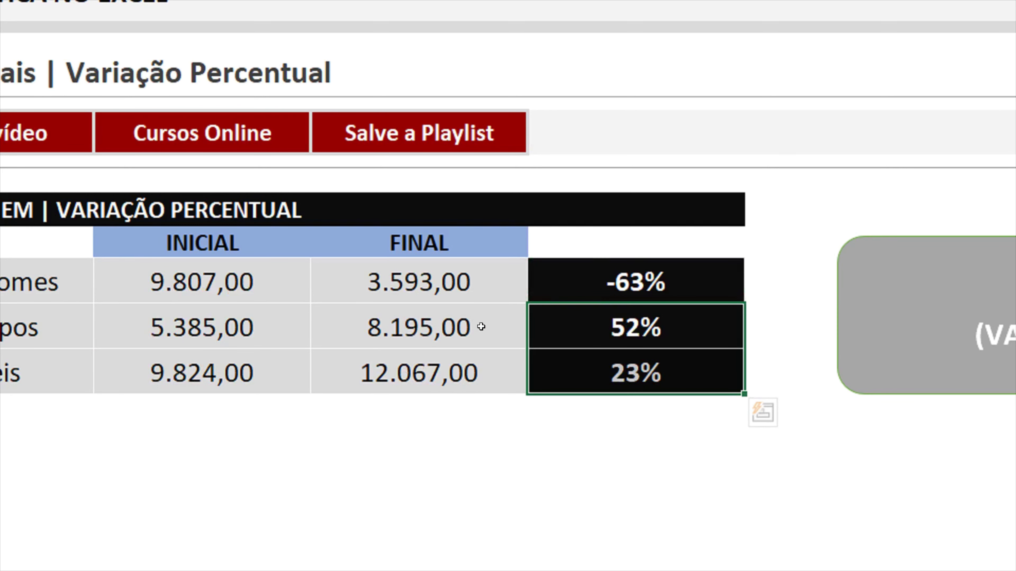
# Recalculate with F9 several times, ending at -35%, 826% and -67%
pyautogui.press('F9')
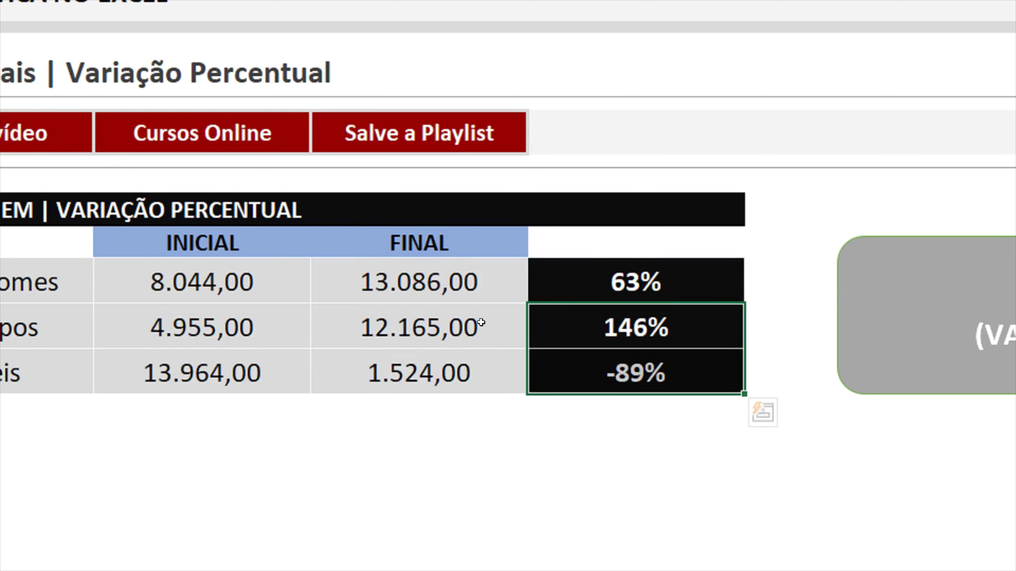
pyautogui.press('F9')
pyautogui.press('F9')
pyautogui.press('F9')
pyautogui.press('F9')
pyautogui.press('F9')
pyautogui.press('F9')
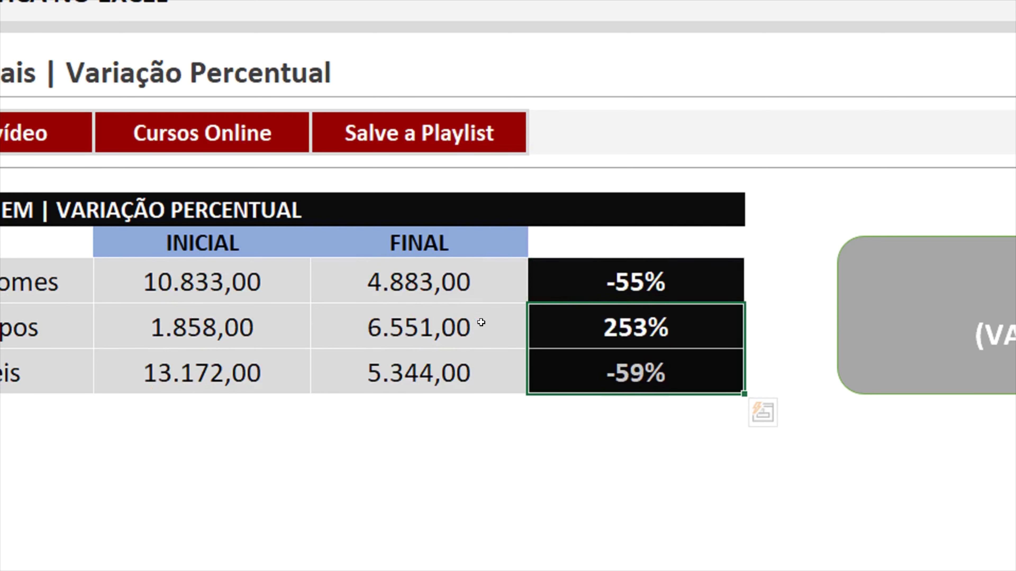
pyautogui.press('F9')
pyautogui.press('F9')
pyautogui.press('F9')
pyautogui.press('F9')
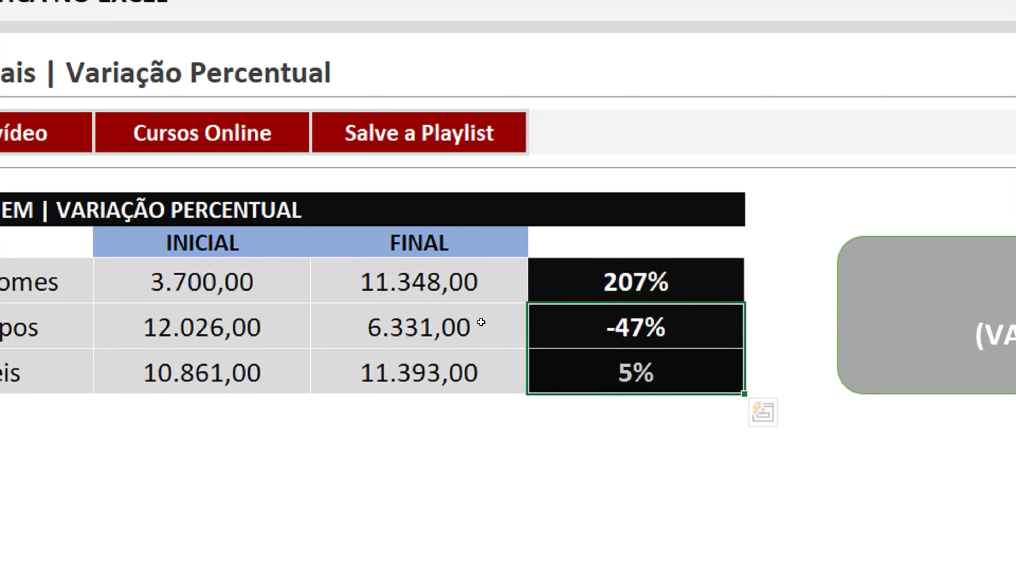
pyautogui.press('F9')
pyautogui.press('F9')
pyautogui.press('F9')
pyautogui.press('F9')
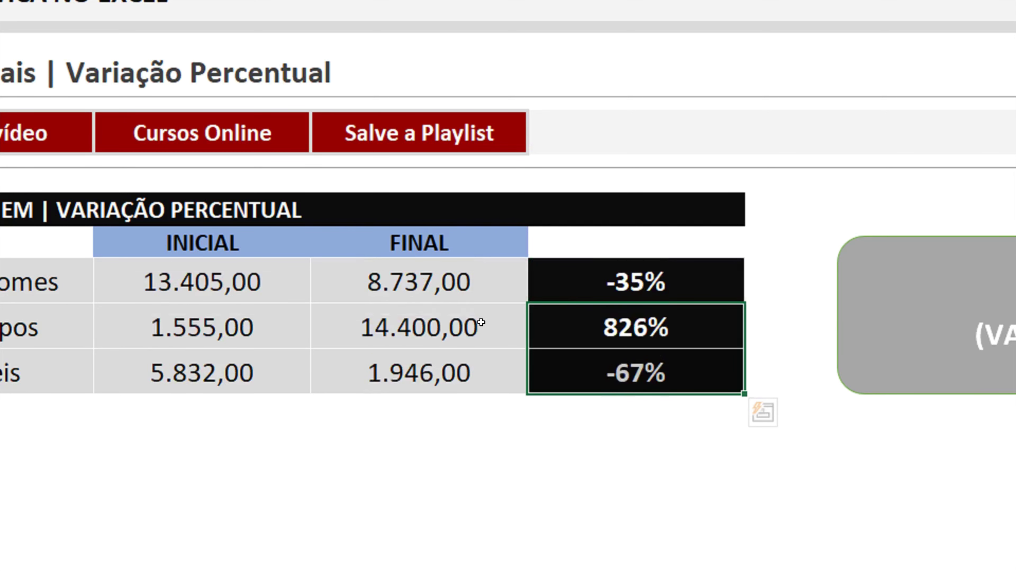
pyautogui.press('F9')
pyautogui.press('F9')
pyautogui.press('F9')
pyautogui.press('F9')
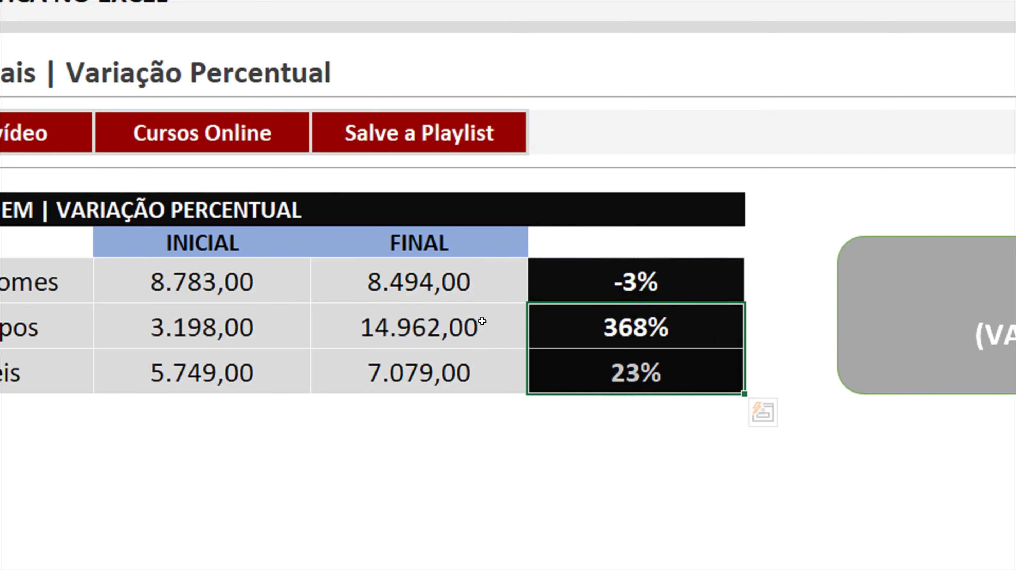